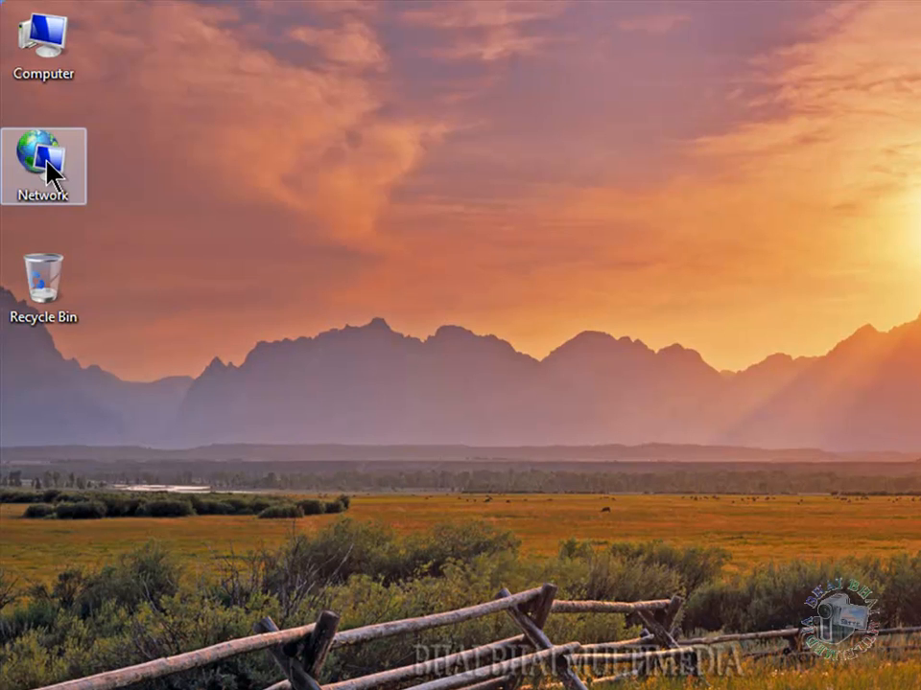
- From Network's Properties, go through Network and Sharing Center to the adapter settings list
right_click(50, 175)
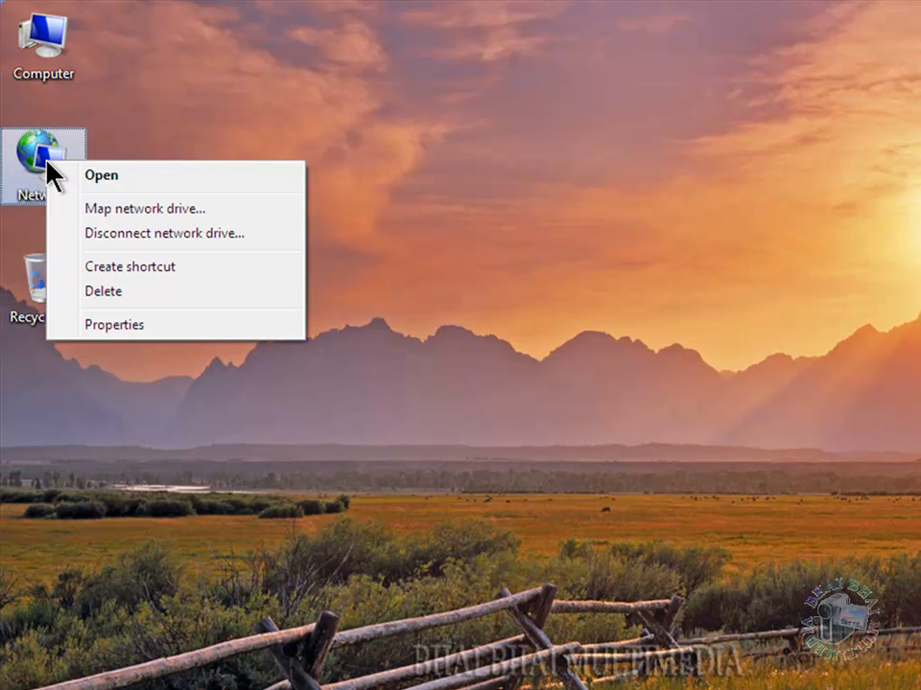
left_click(131, 331)
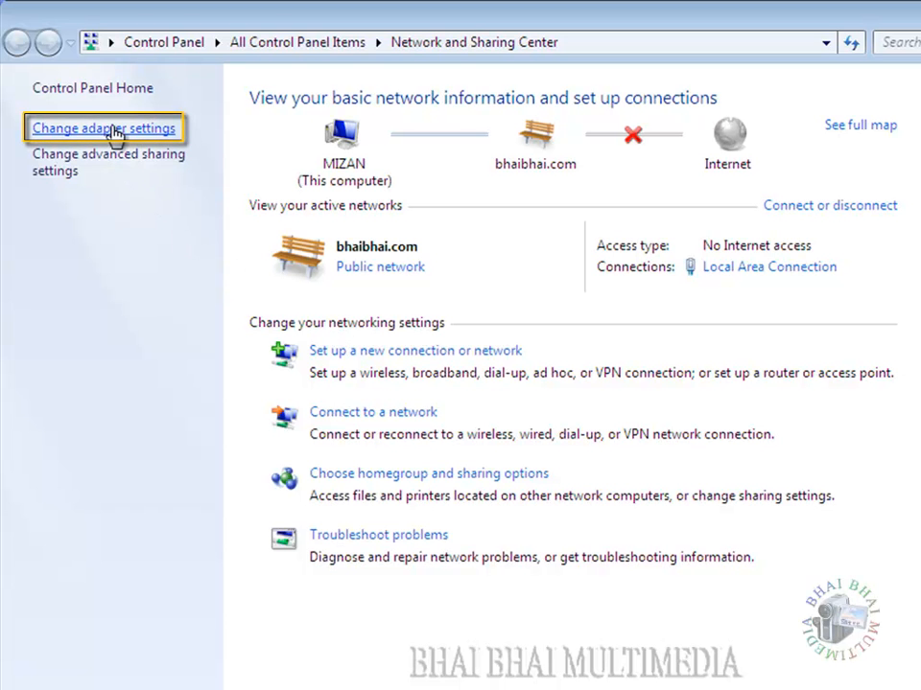
left_click(112, 132)
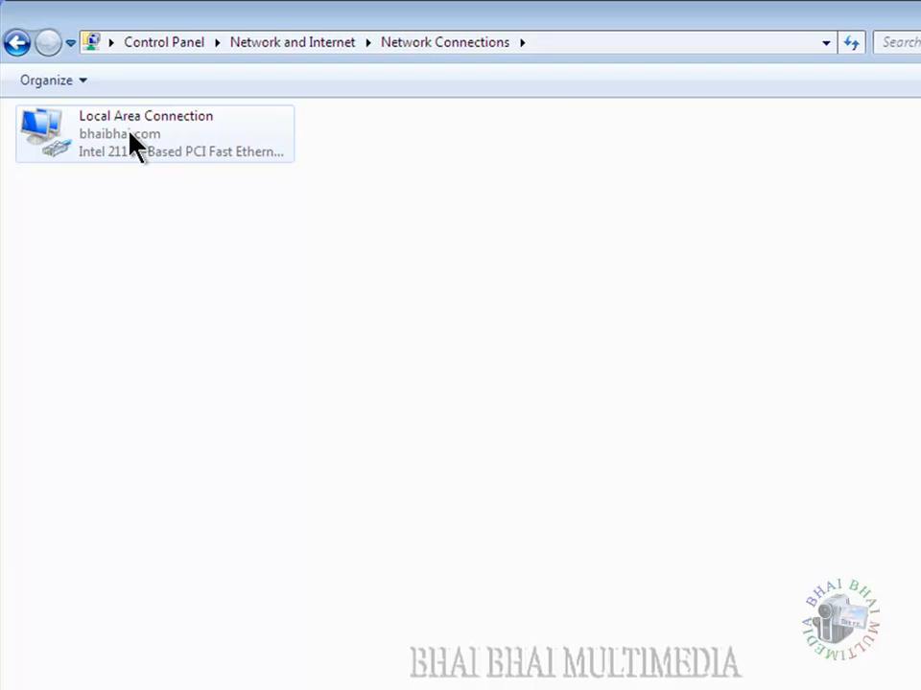
- Open Local Area Connection properties and the Internet Protocol Version 4 (TCP/IPv4) Properties dialog
right_click(119, 133)
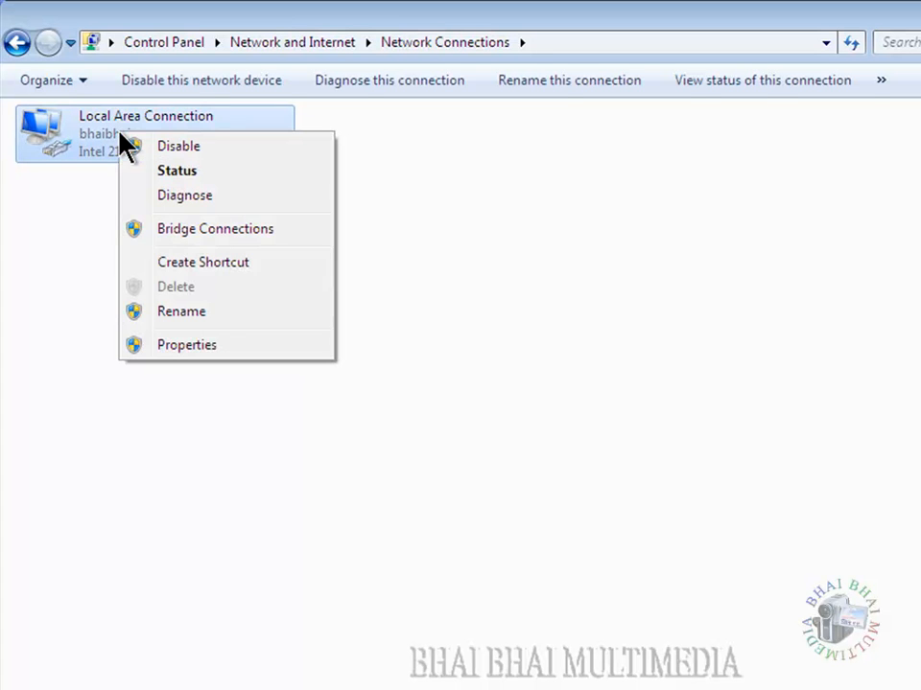
left_click(198, 349)
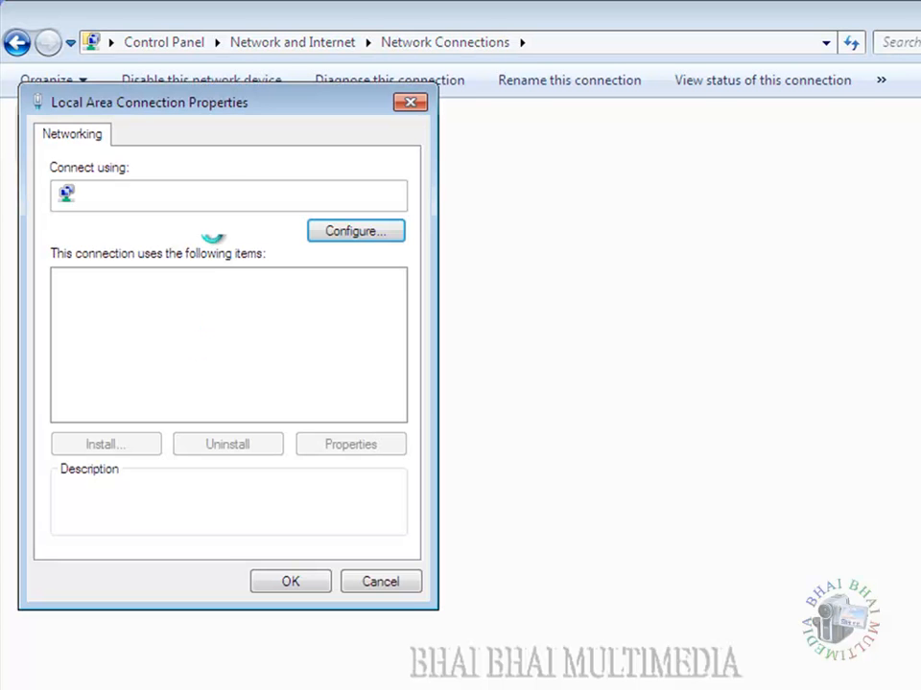
left_click_drag(241, 109, 563, 198)
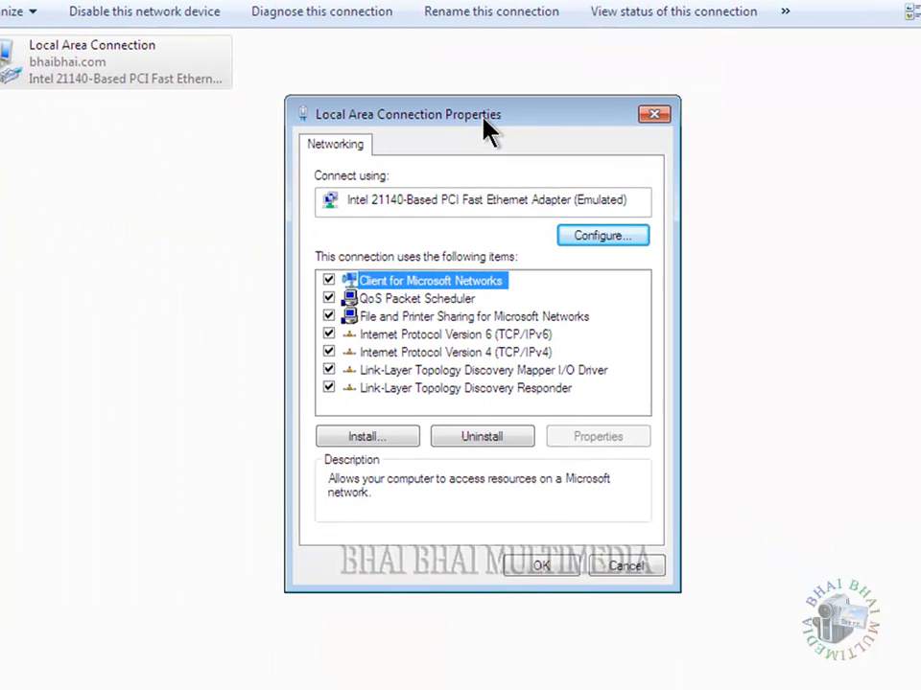
left_click_drag(485, 123, 481, 122)
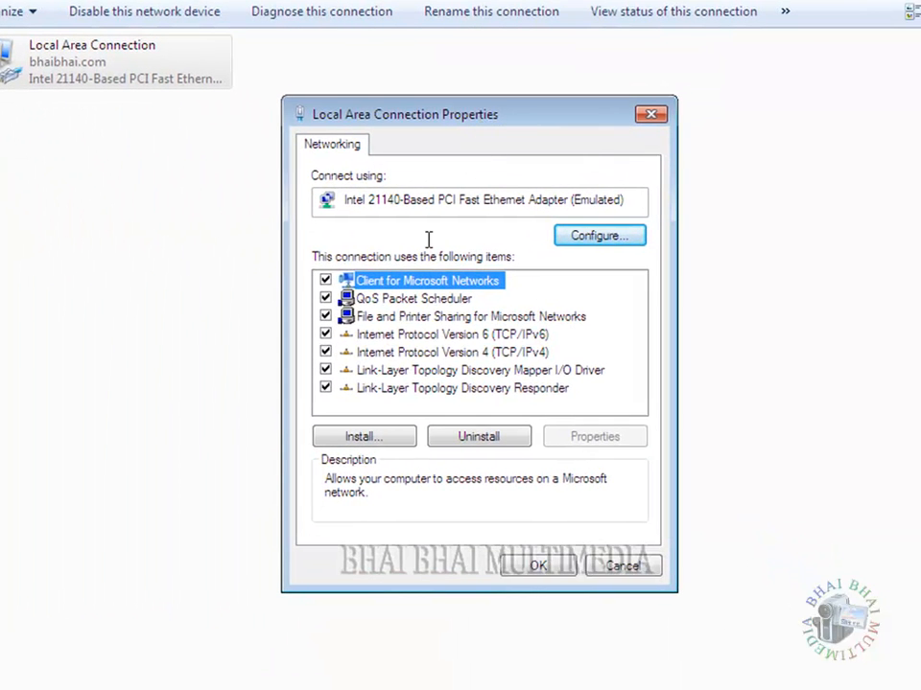
left_click(429, 354)
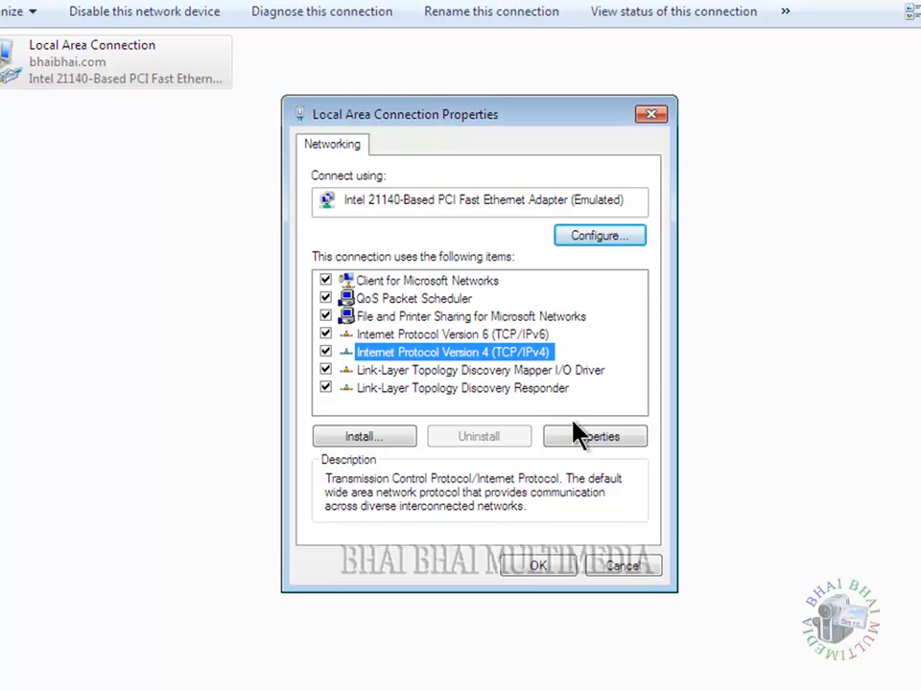
left_click(592, 436)
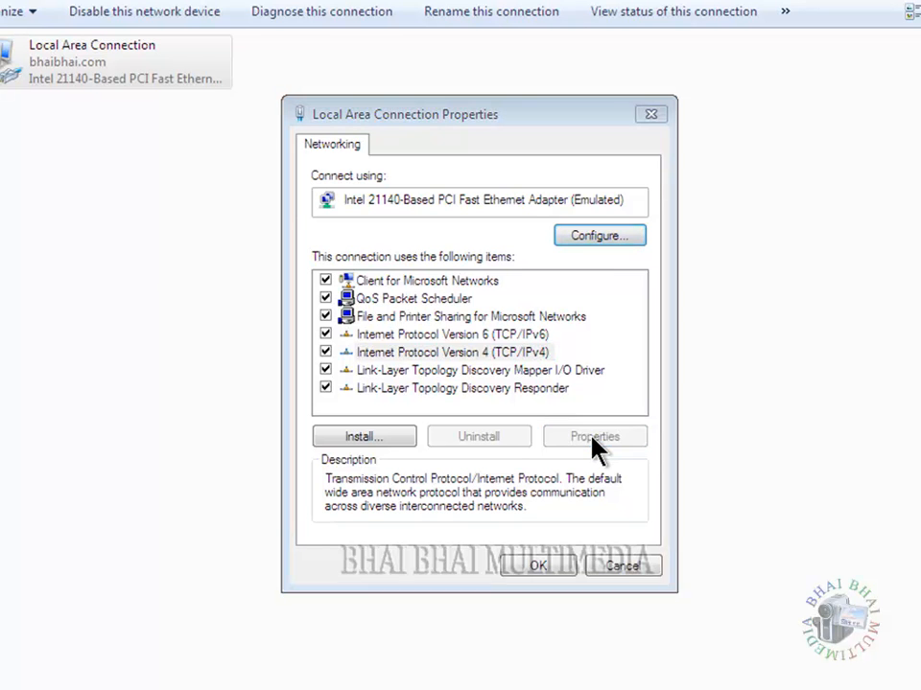
left_click_drag(529, 188, 487, 151)
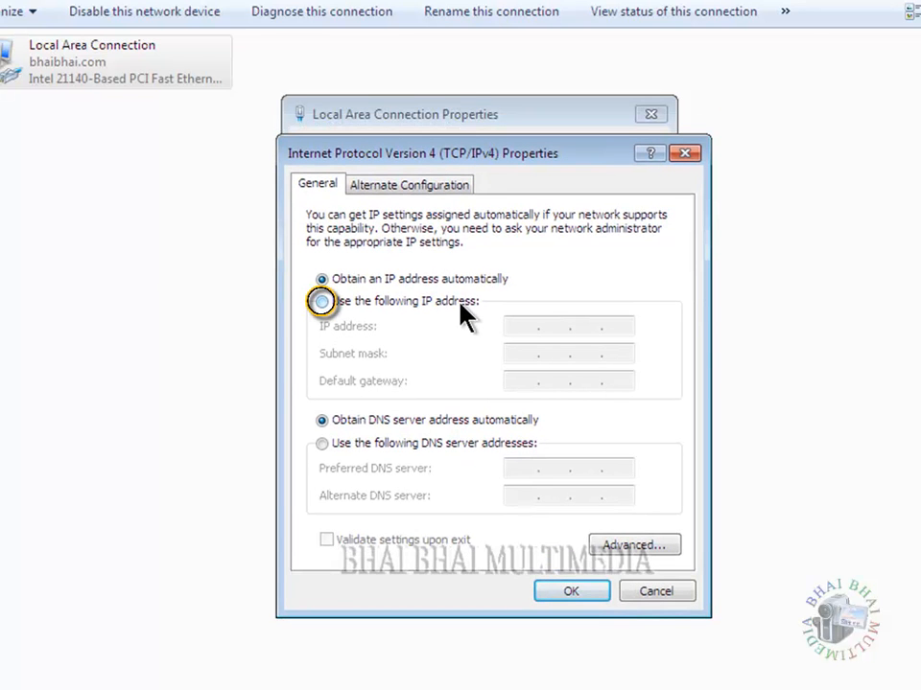
- Set static IP 192.168.1.11, subnet mask 255.255.255.0 and preferred DNS 192.168.1.1, then confirm
left_click(346, 303)
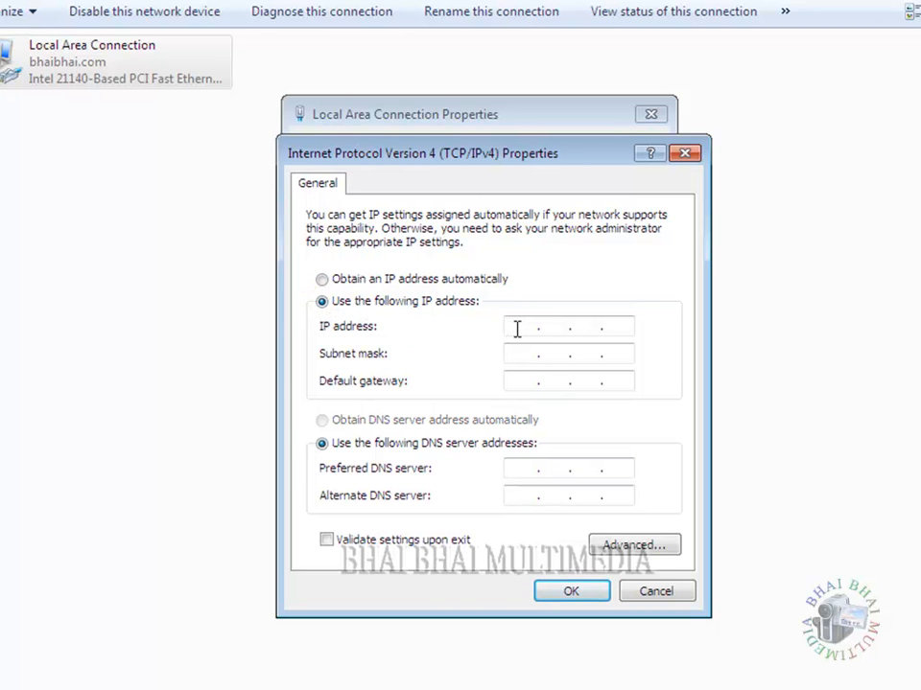
left_click(516, 329)
type("192.168.1.11")
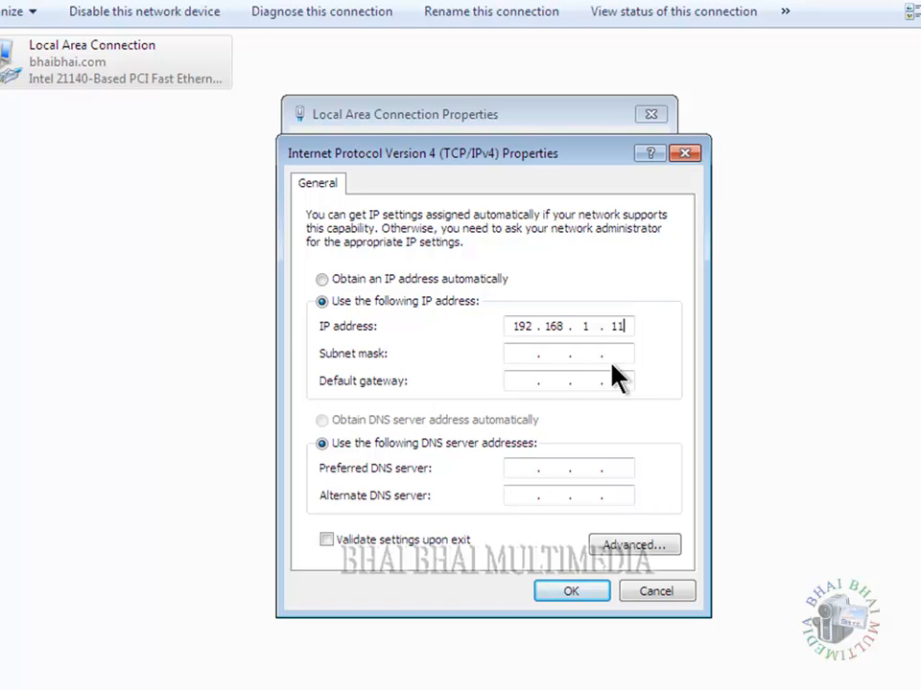
left_click(546, 361)
left_click(567, 467)
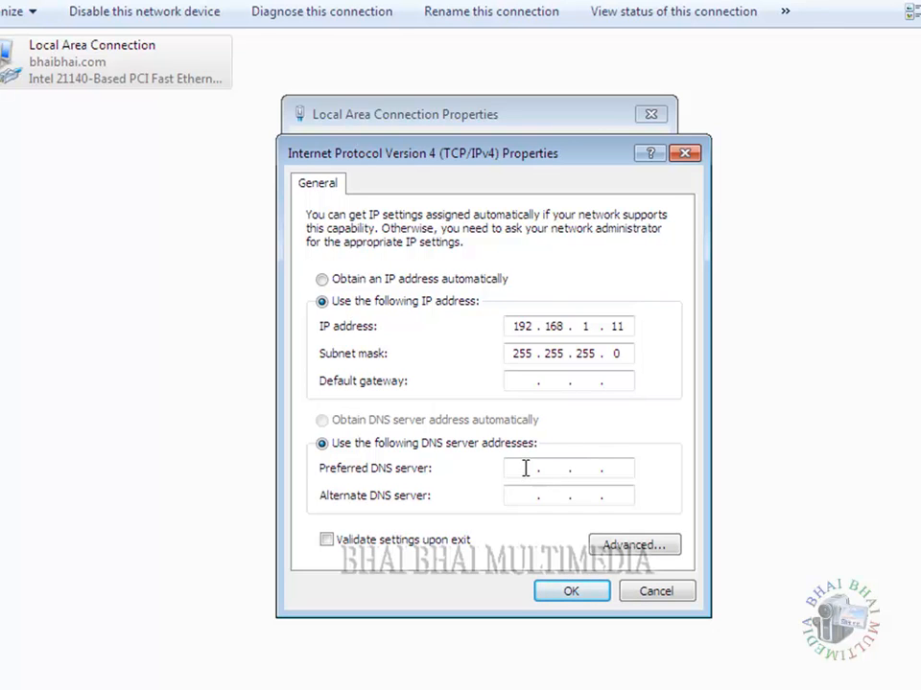
type("192.168.1.1")
left_click(571, 594)
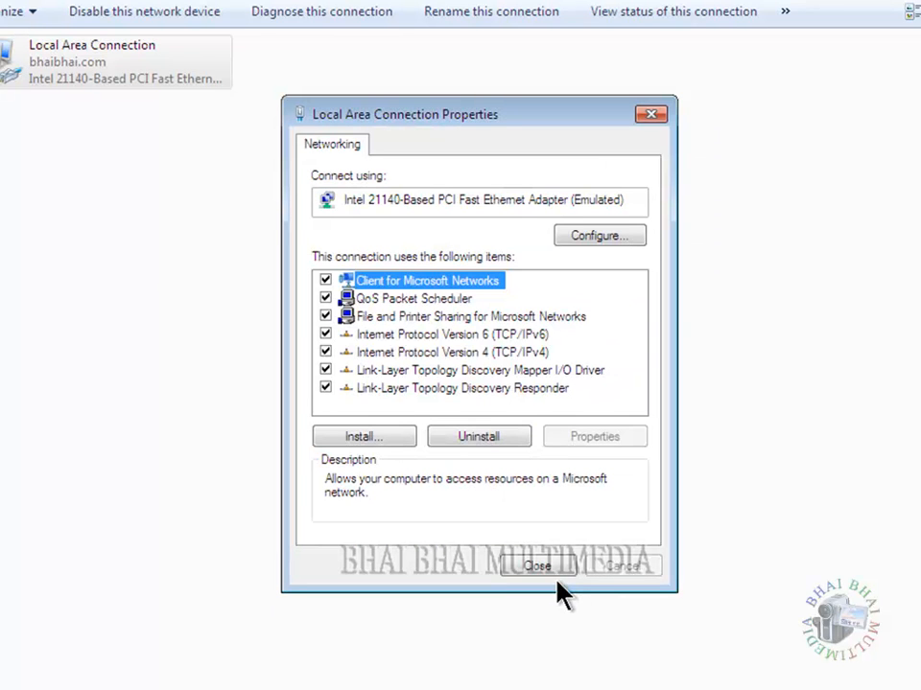
- Close the connection properties and Network Connections windows, then open Computer's System properties
left_click(548, 572)
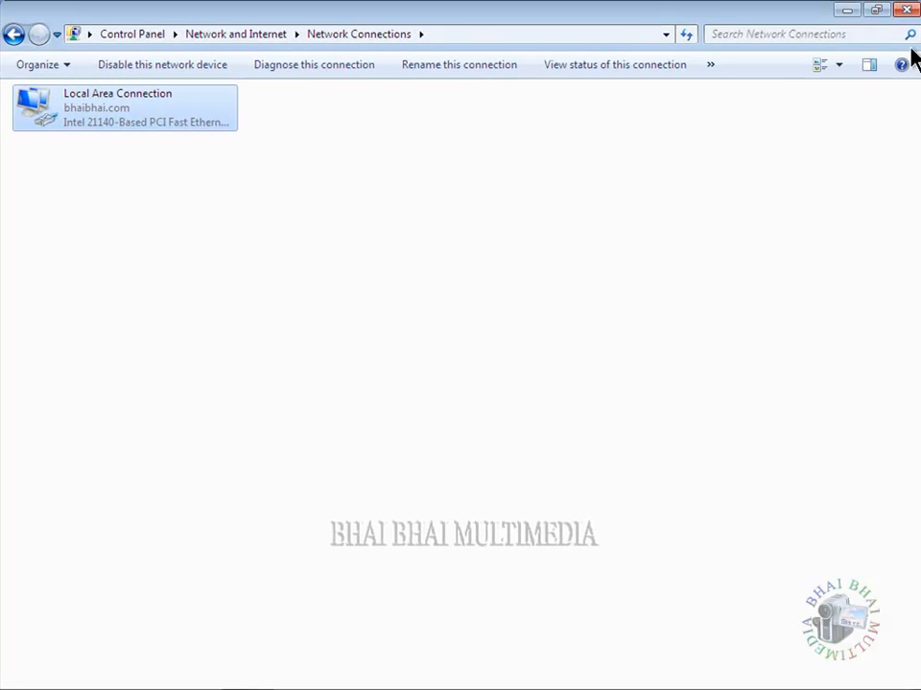
left_click(907, 12)
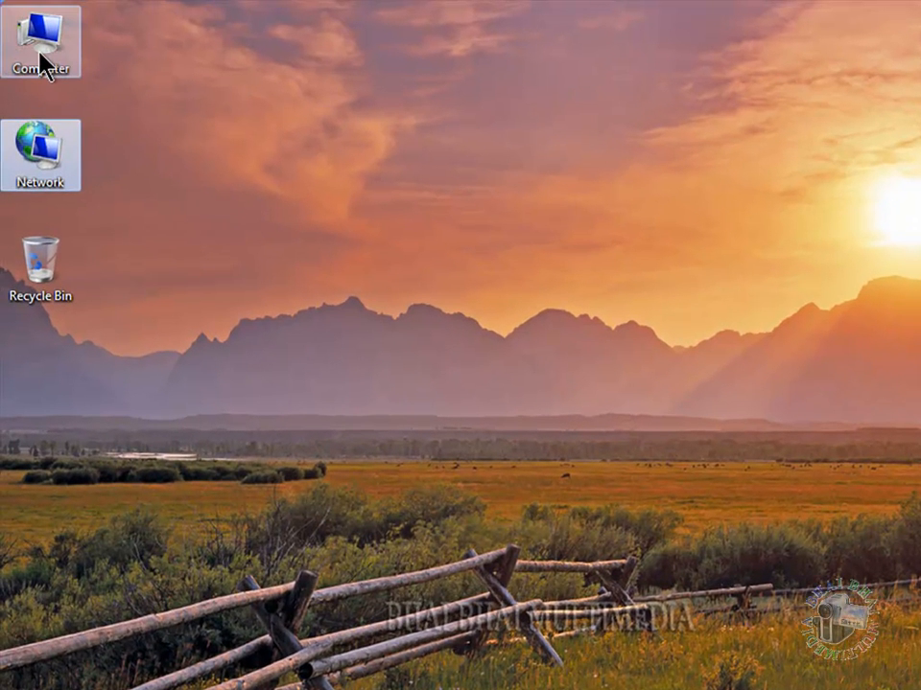
right_click(41, 54)
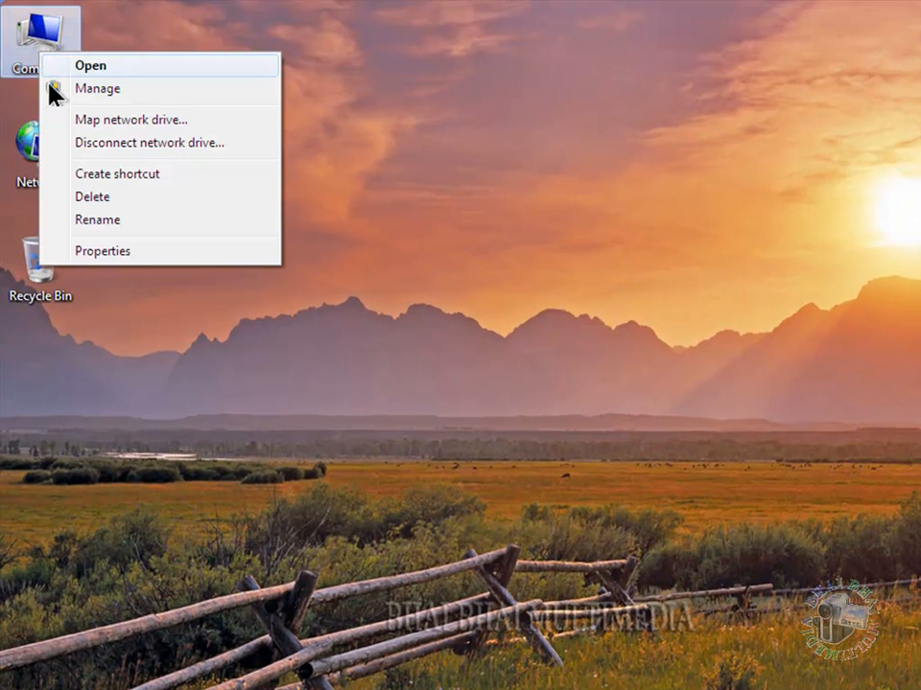
left_click(105, 252)
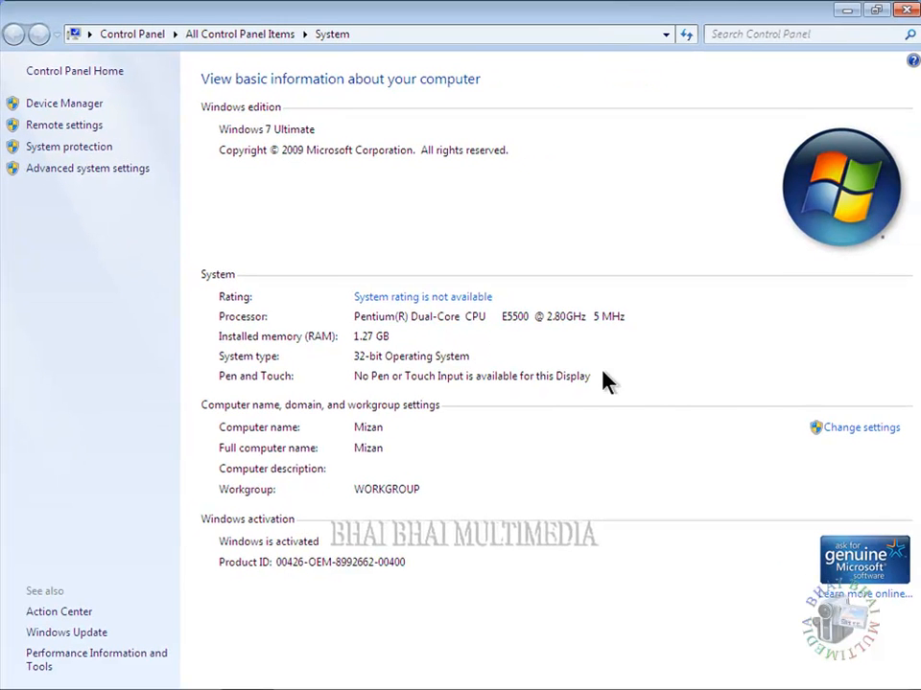
- Open System Properties via Change settings, then Change... on the Computer Name tab
left_click(846, 436)
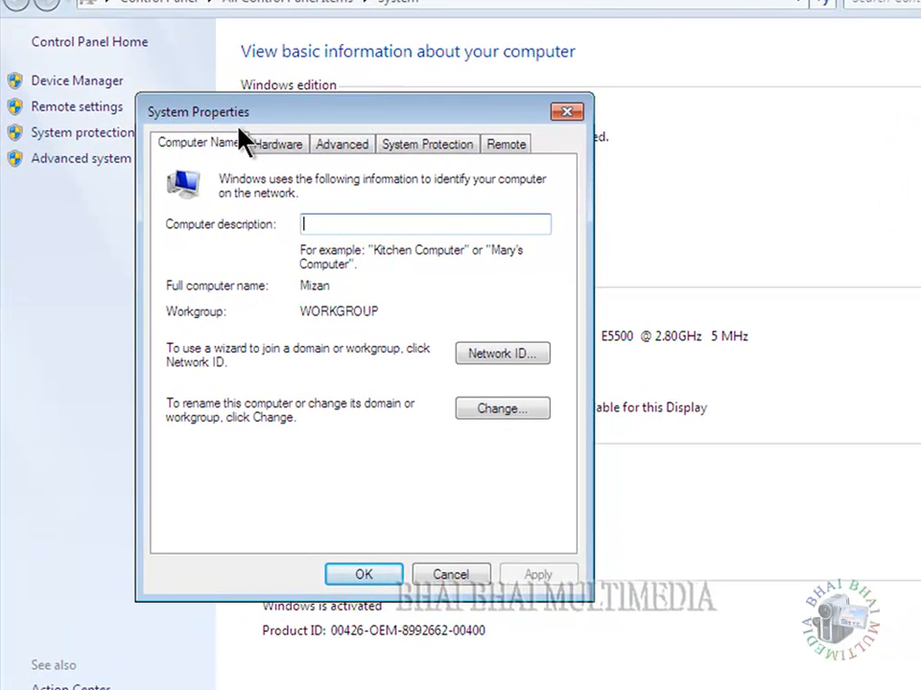
left_click(482, 396)
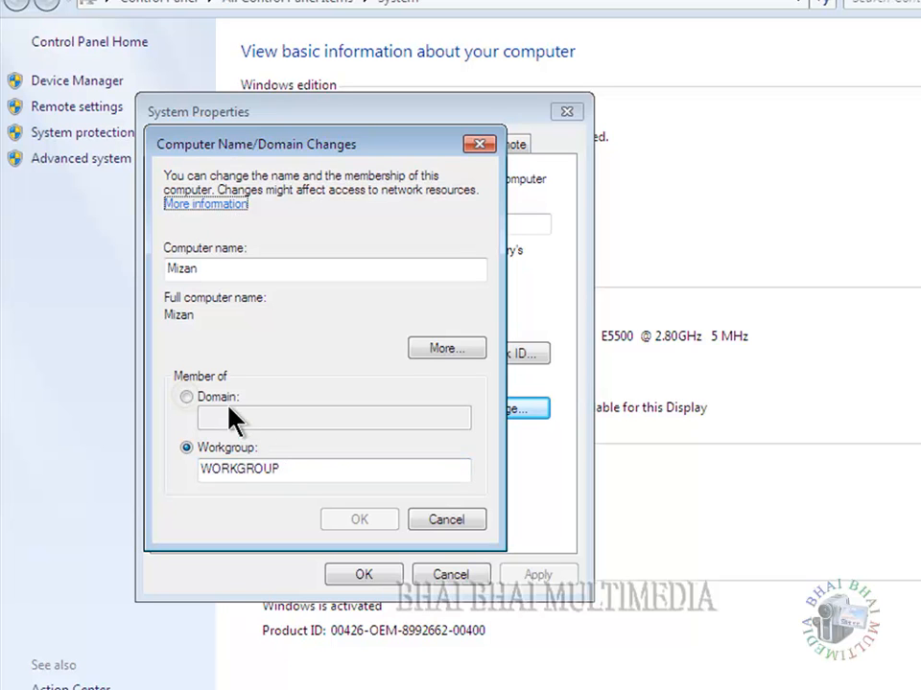
- Switch membership from workgroup to the domain bhaibhai.com and confirm
left_click(186, 397)
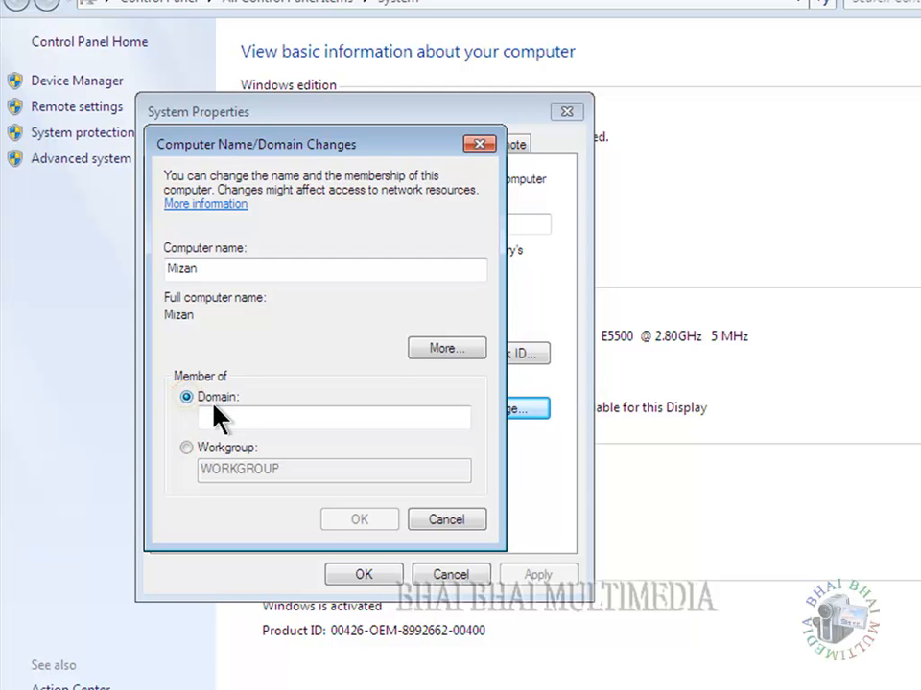
left_click(215, 416)
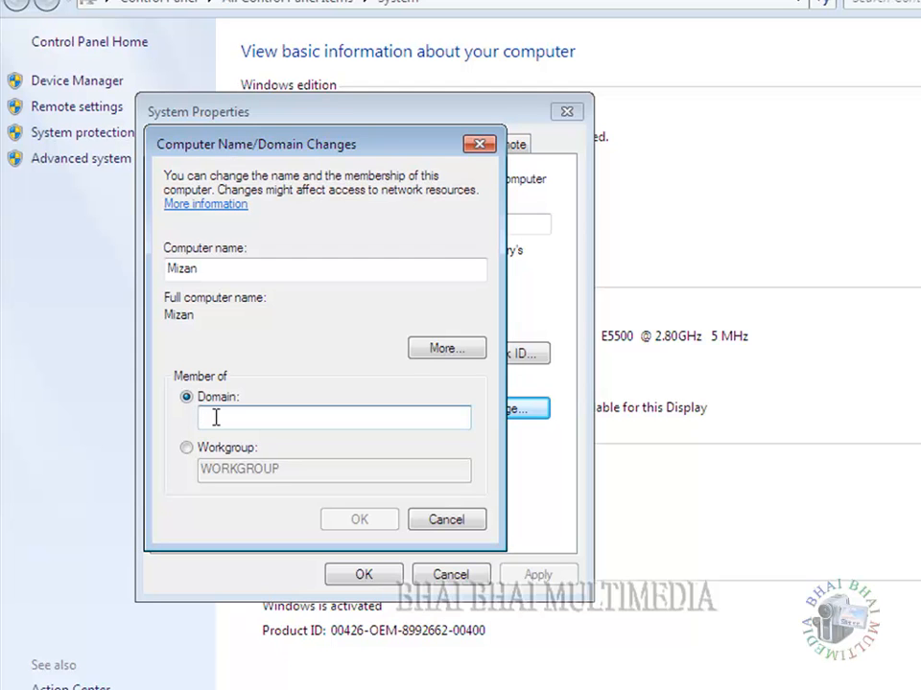
type("bh")
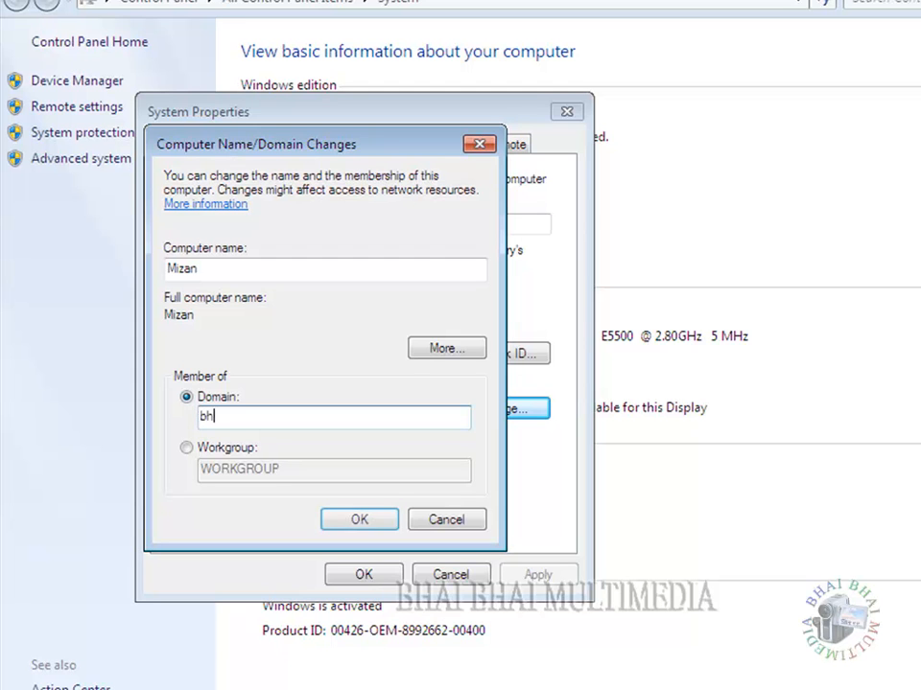
type("aibhai.com")
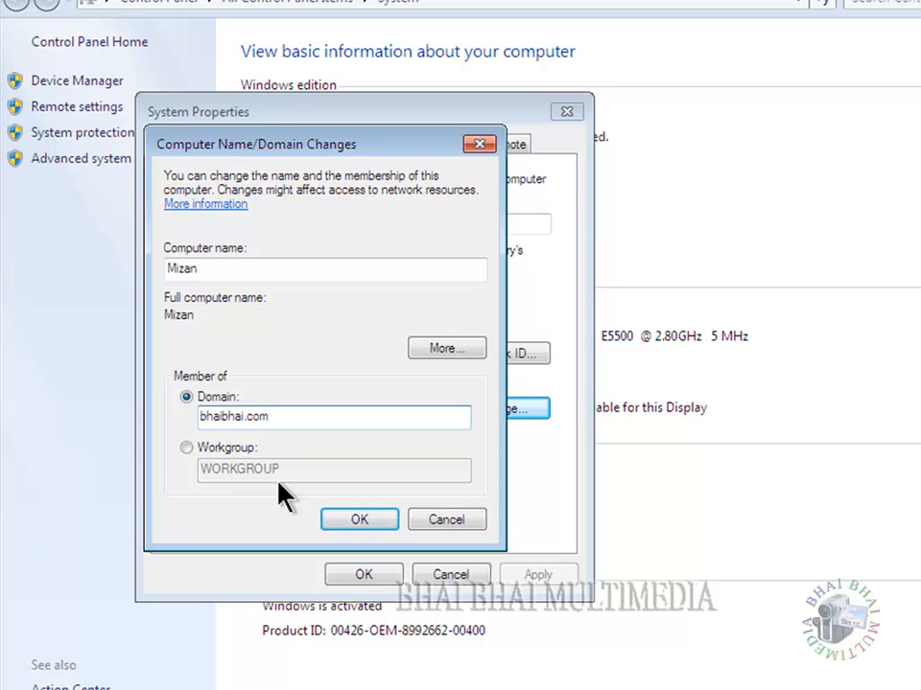
left_click(352, 520)
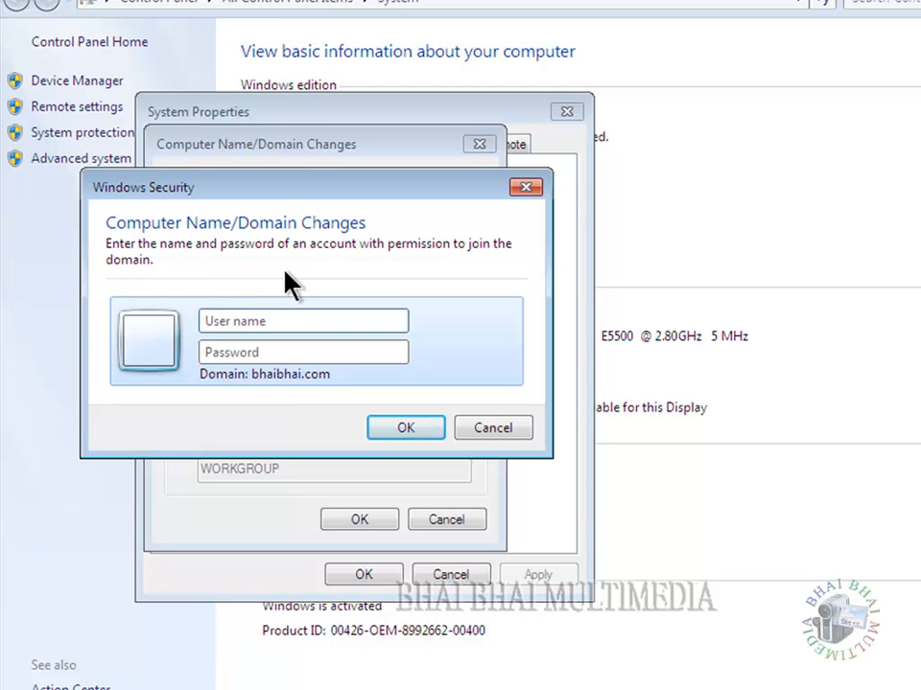
- Enter the domain administrator's user name and password to authorise the domain join
type("Administrator")
key("Tab")
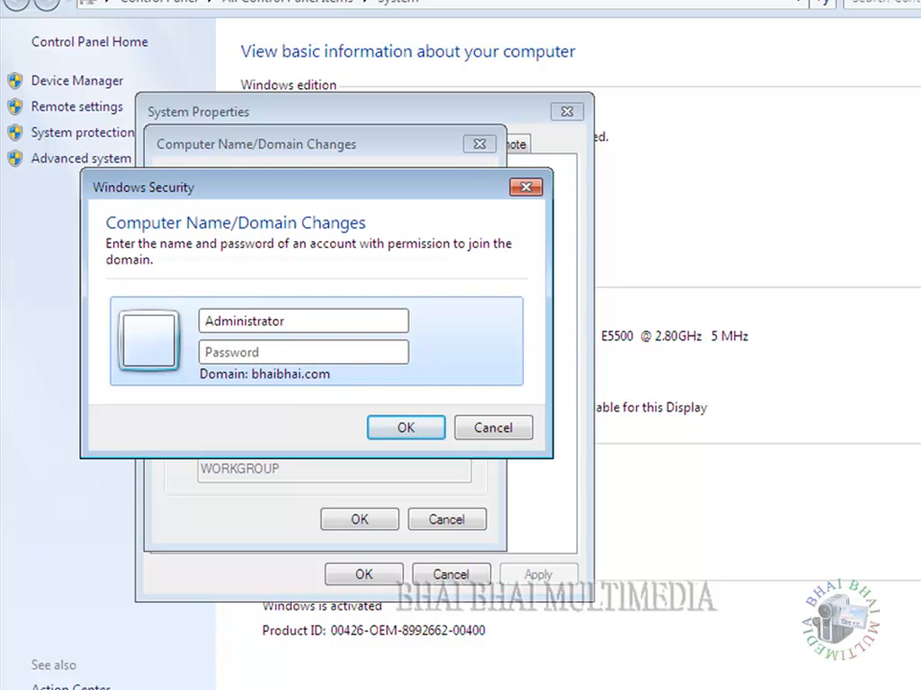
type("password1")
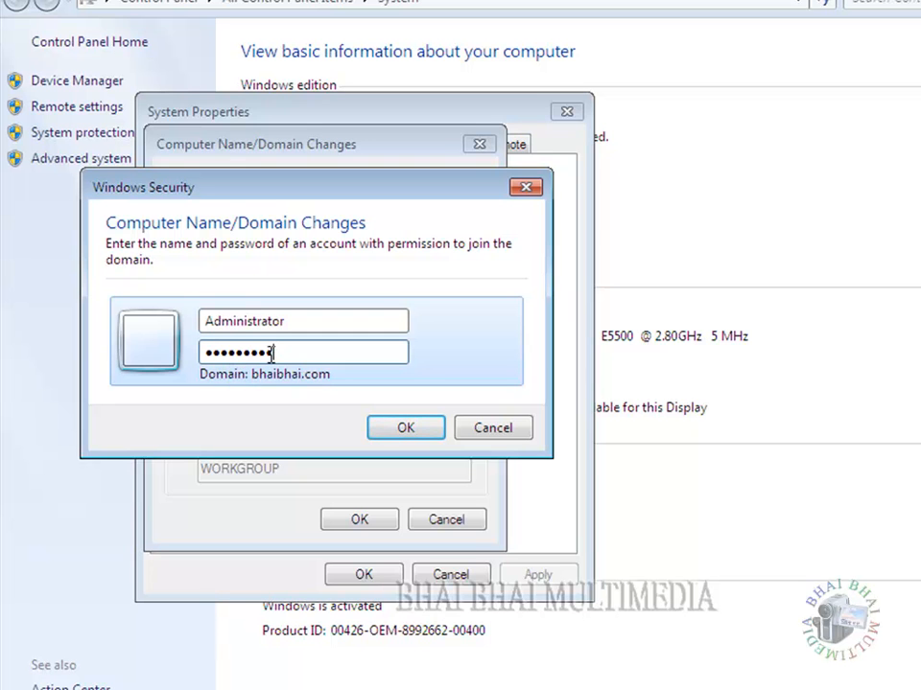
left_click(391, 430)
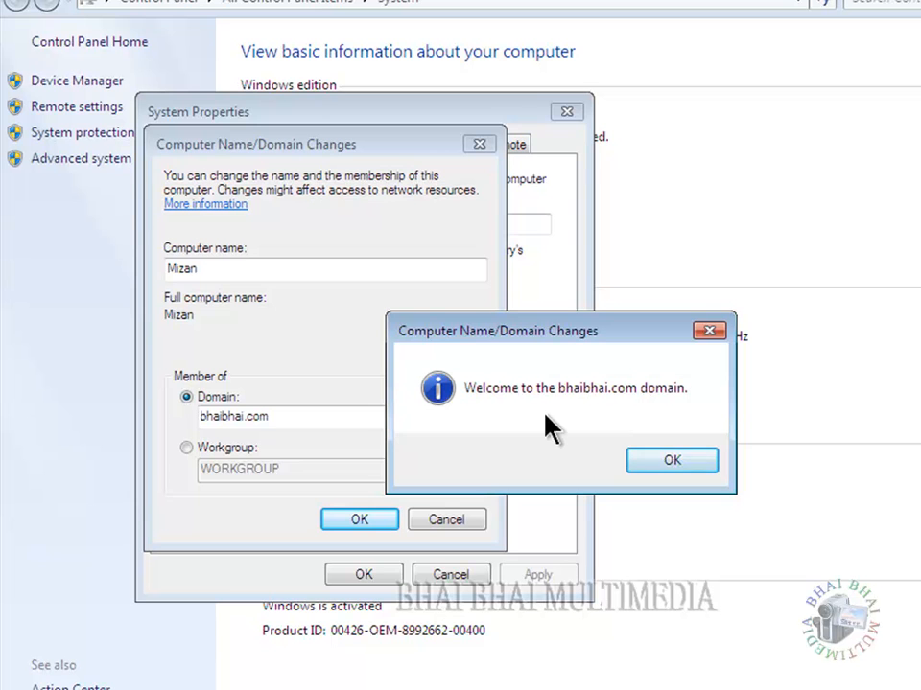
- Dismiss the welcome and restart notices, close System Properties, and restart the computer now
left_click(661, 461)
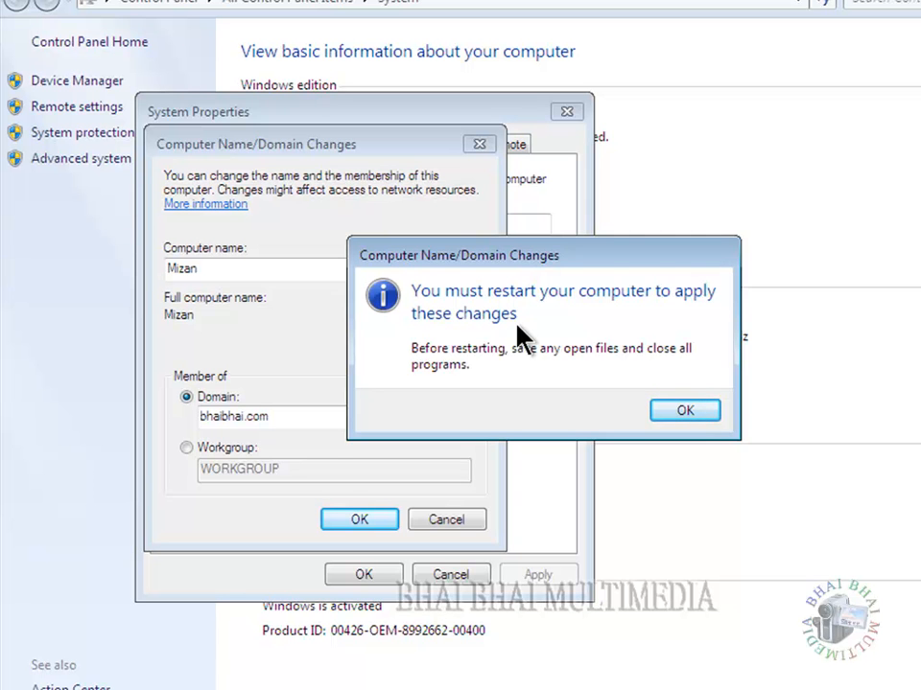
left_click(661, 411)
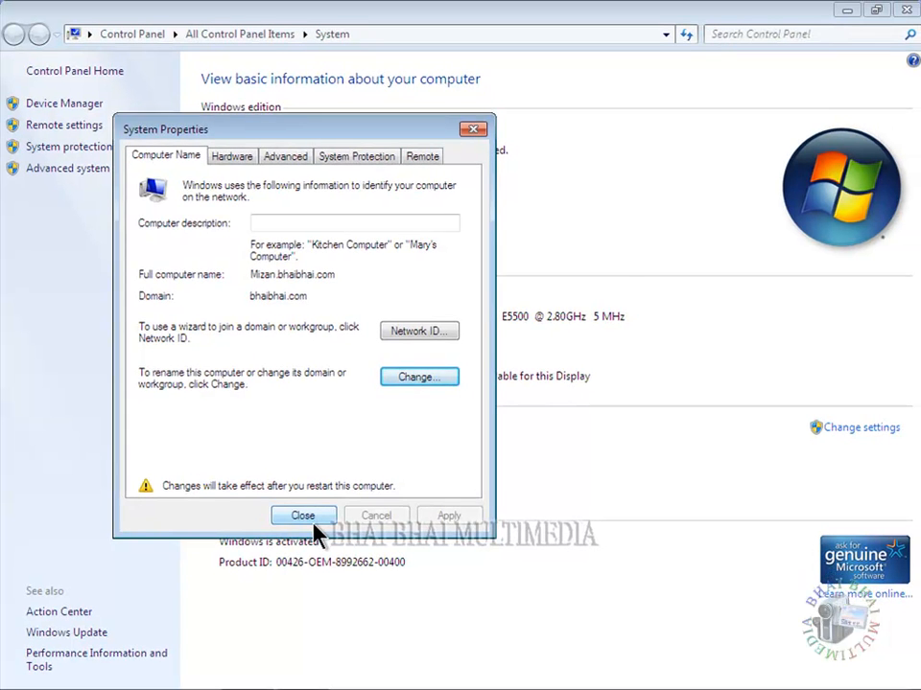
left_click(316, 517)
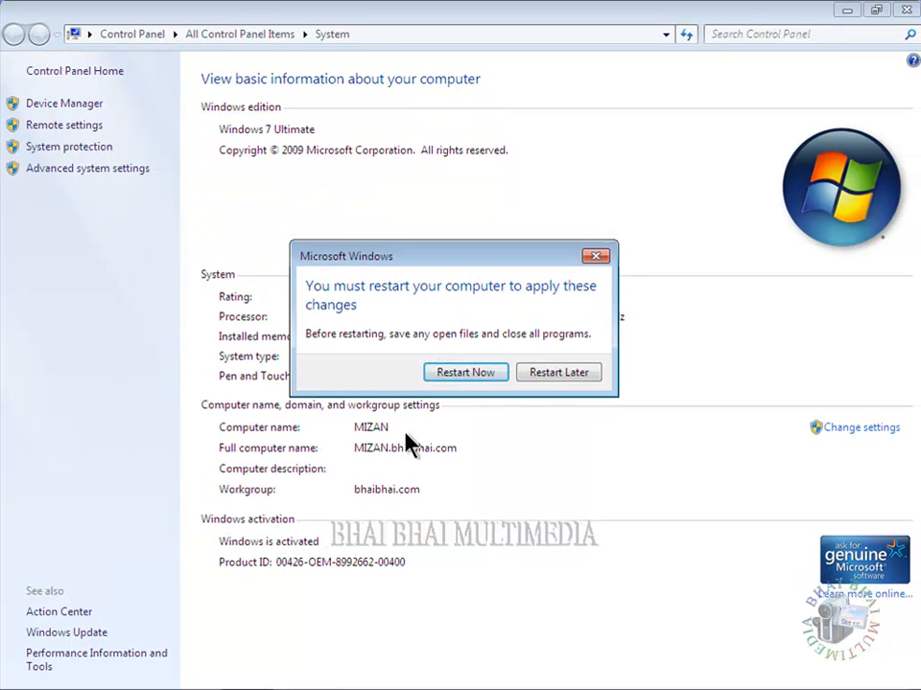
left_click(450, 378)
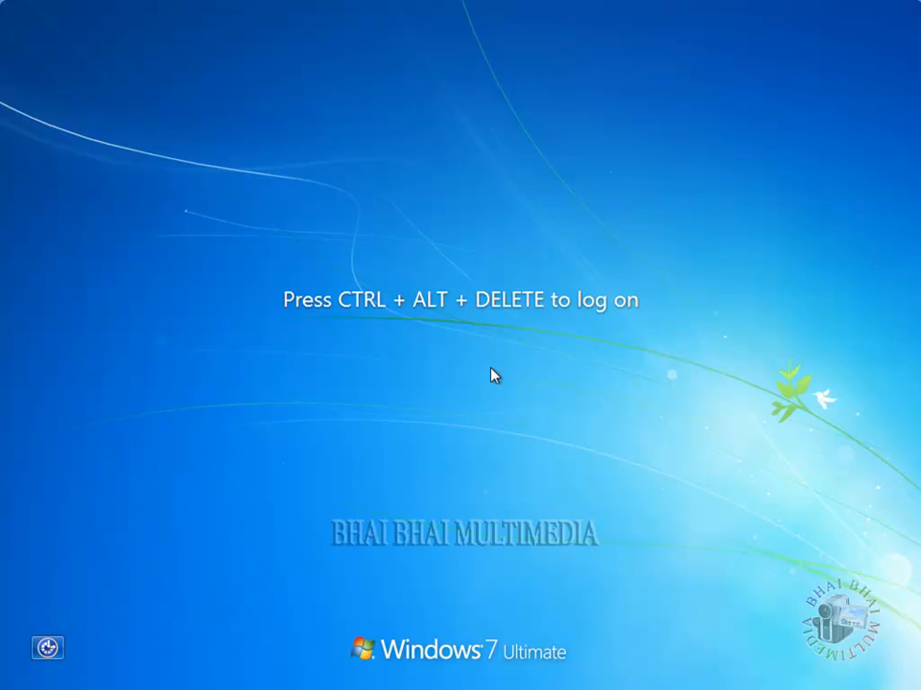
- Press Ctrl+Alt+Delete, choose Other User, and submit the BHAIBHAI domain user's credentials
key("ctrl+alt+Delete")
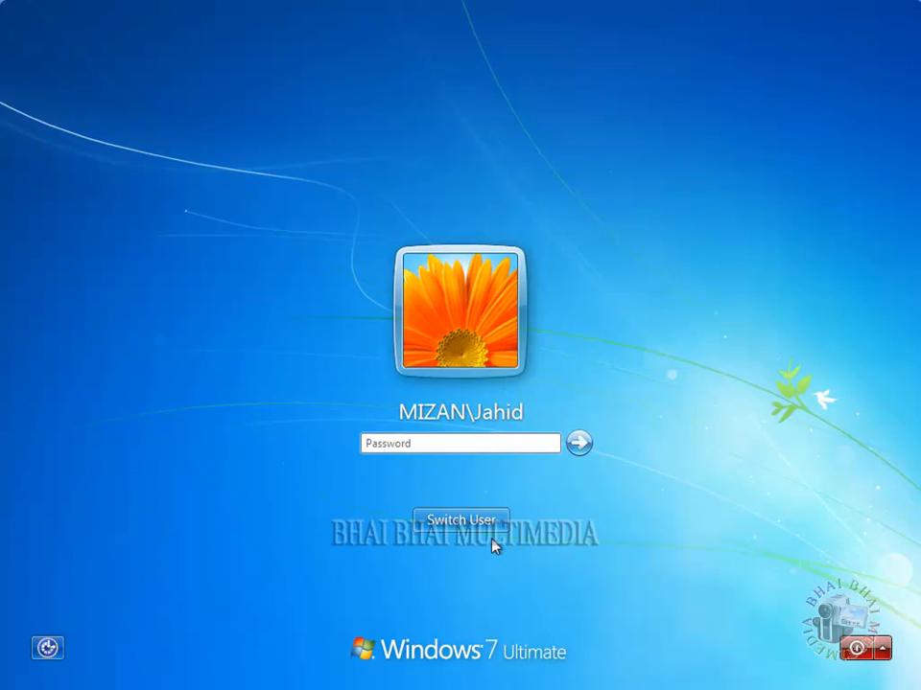
left_click(462, 522)
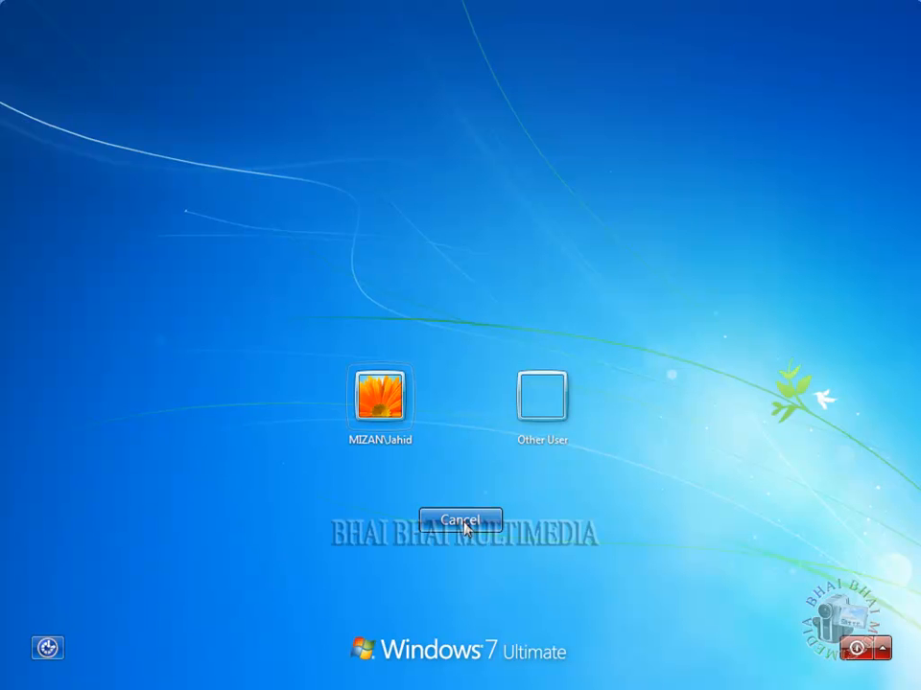
left_click(531, 409)
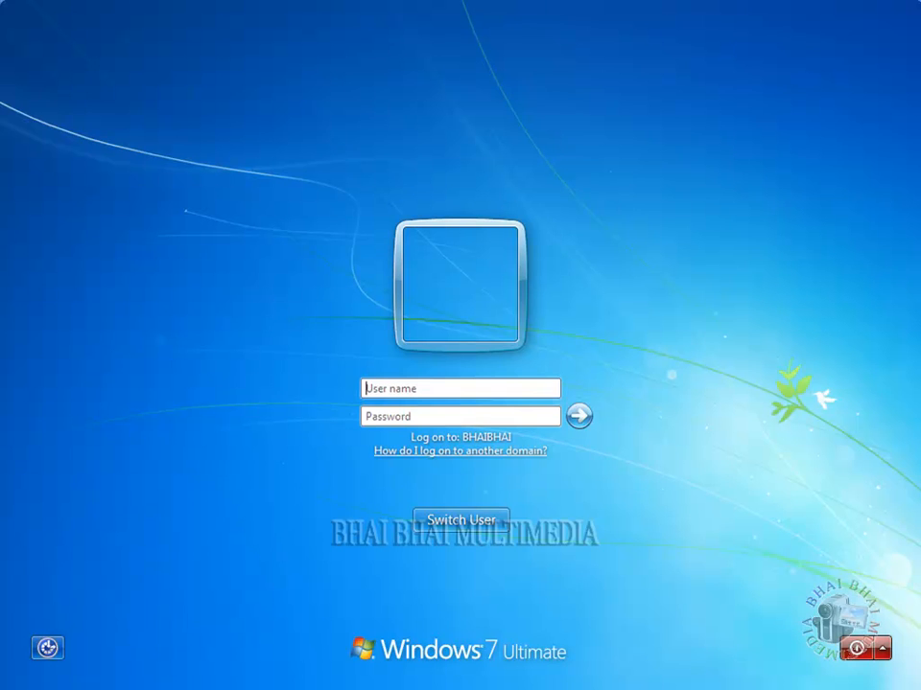
type("Sourov")
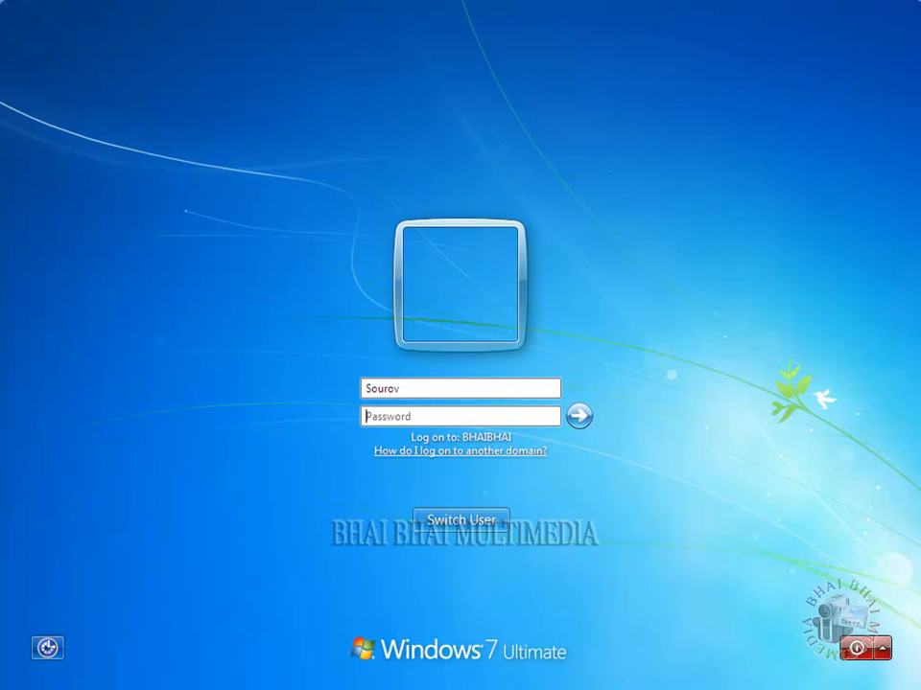
type("123456789")
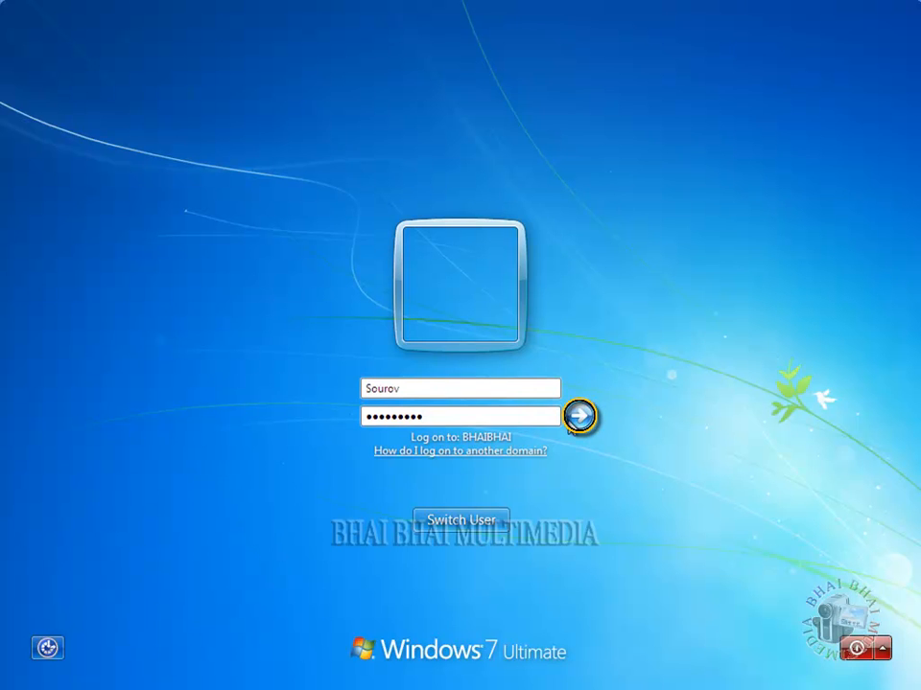
left_click(579, 416)
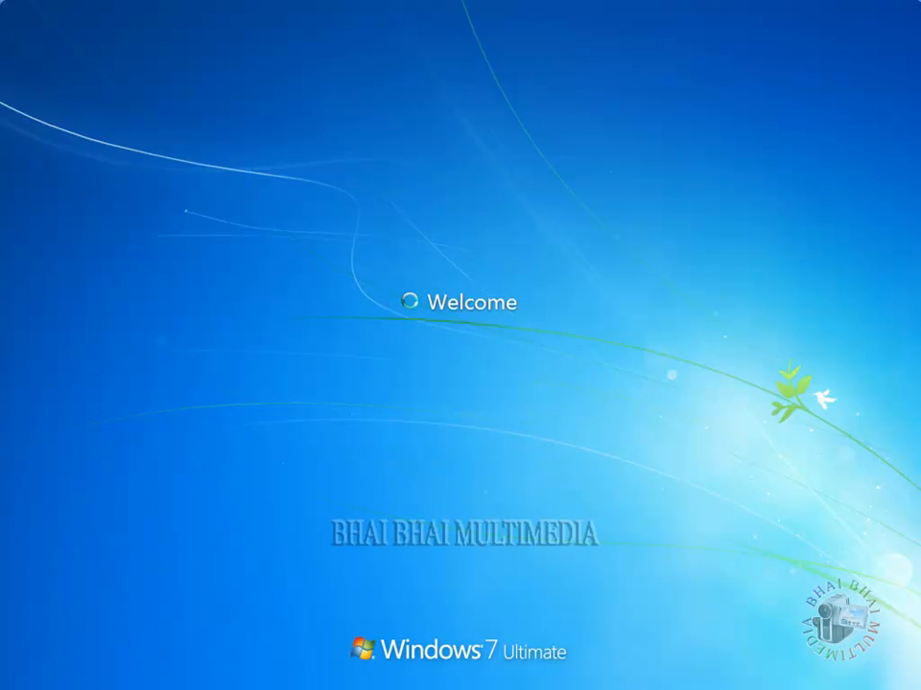